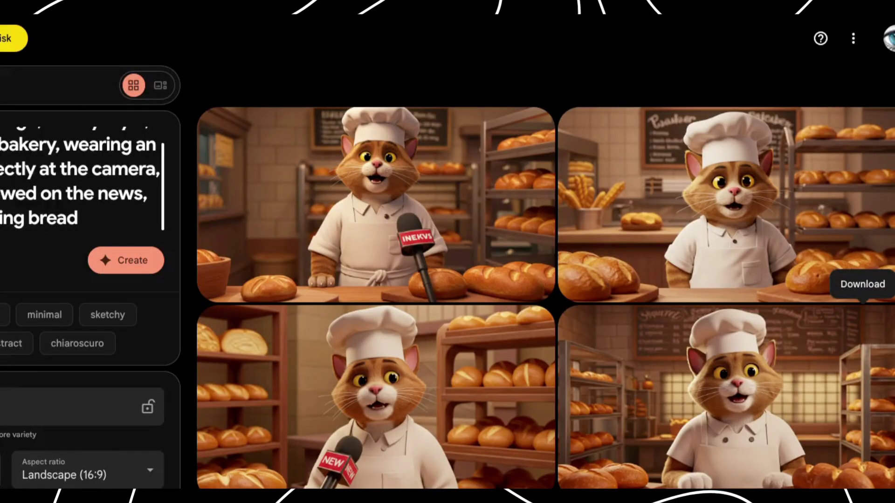
Step: Review the baker cat prompt and reveal the Download buttons on the generated images
{"action": "scroll", "coordinate": [122, 194], "scroll_direction": "up", "scroll_amount": 1}
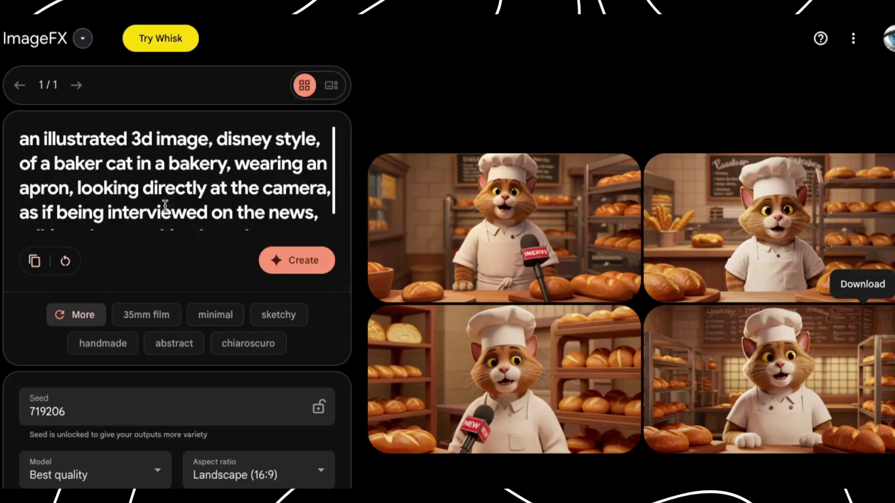
{"action": "scroll", "coordinate": [147, 192], "scroll_direction": "down", "scroll_amount": 1}
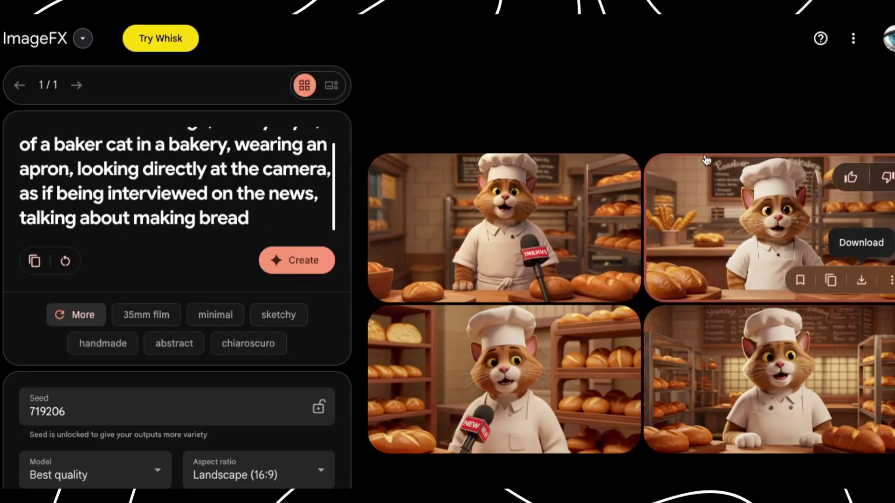
{"action": "mouse_move", "coordinate": [565, 259]}
{"action": "mouse_move", "coordinate": [862, 284]}
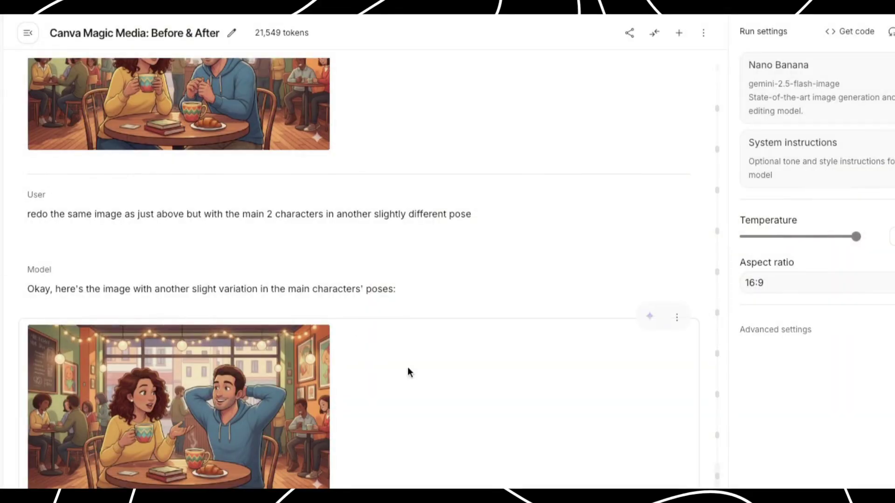
{"action": "scroll", "coordinate": [494, 342], "scroll_direction": "up", "scroll_amount": 5}
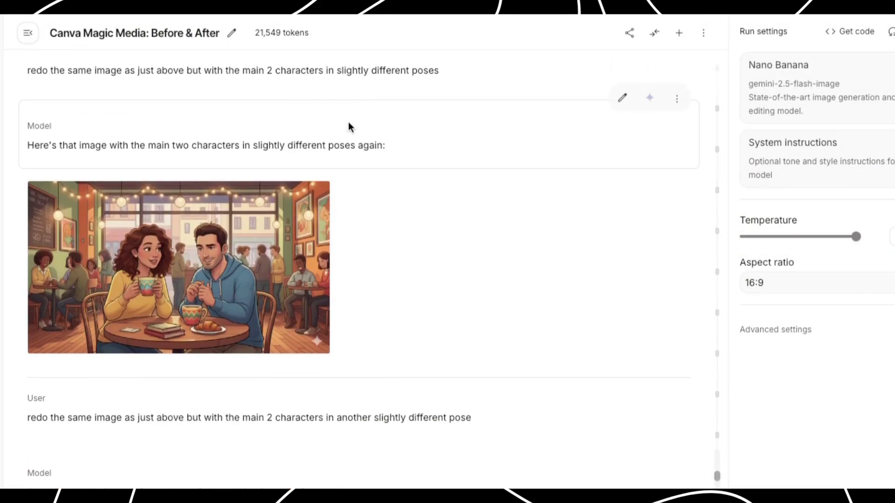
{"action": "scroll", "coordinate": [381, 370], "scroll_direction": "up", "scroll_amount": 8}
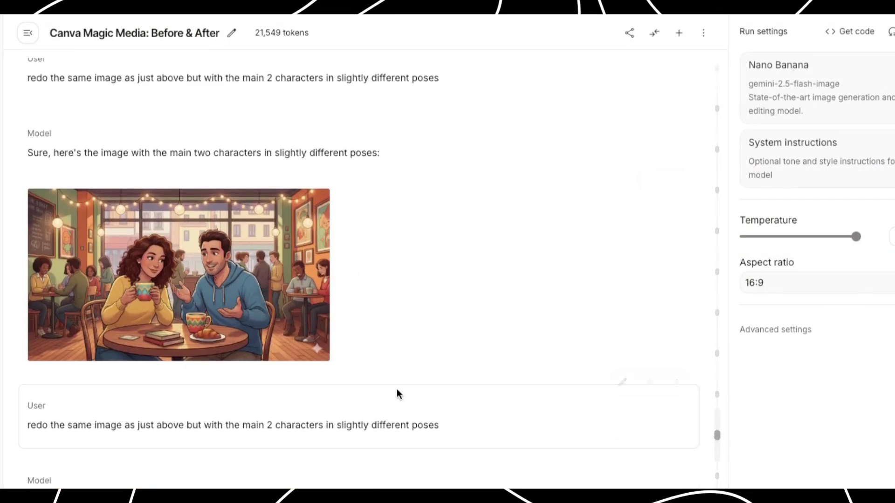
{"action": "scroll", "coordinate": [397, 392], "scroll_direction": "down", "scroll_amount": 7}
{"action": "scroll", "coordinate": [396, 393], "scroll_direction": "down", "scroll_amount": 5}
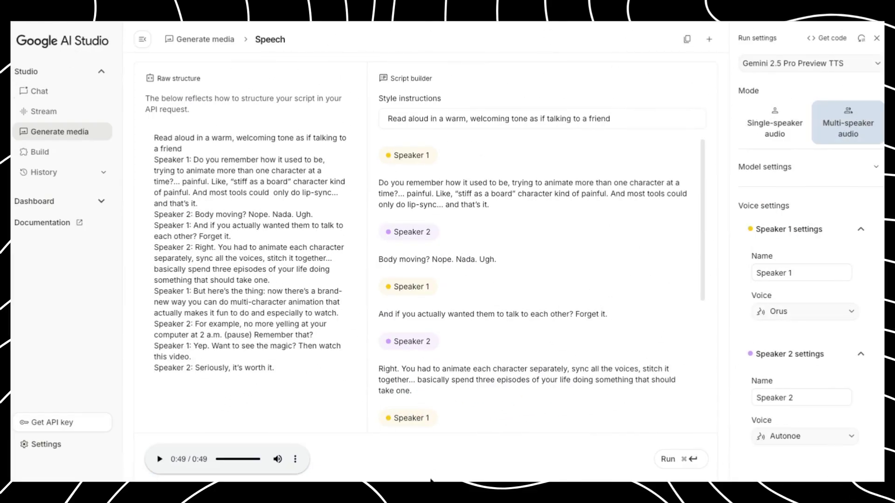
Step: Go from a new chat to the Generate media page listing Gemini speech generation
{"action": "left_click", "coordinate": [40, 91]}
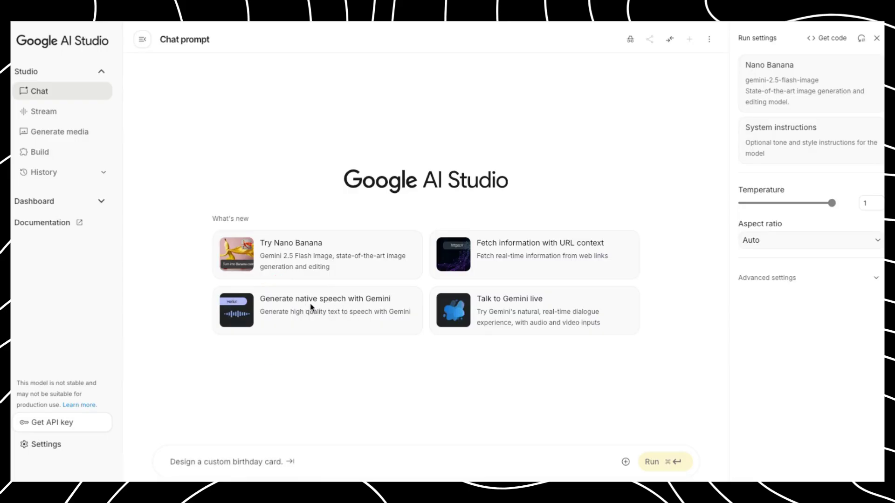
{"action": "left_click", "coordinate": [50, 135]}
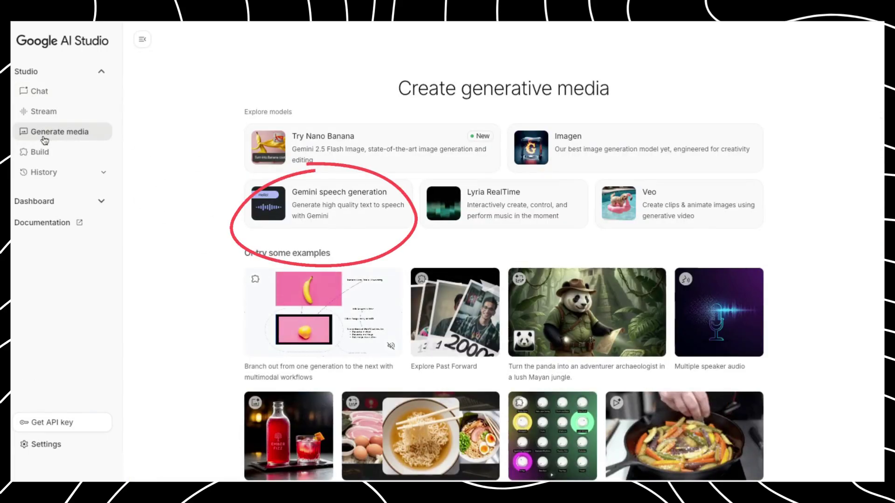
Step: Open Gemini speech generation in Multi-speaker audio mode
{"action": "left_click", "coordinate": [330, 201]}
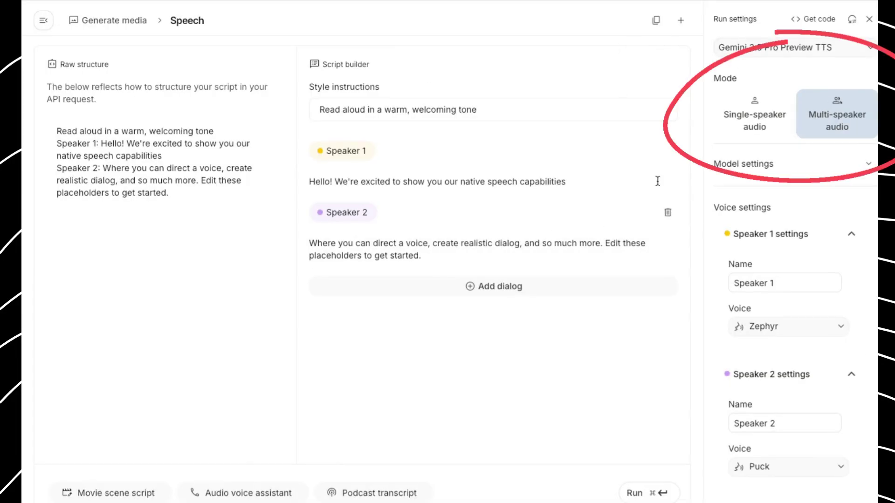
{"action": "left_click", "coordinate": [754, 114]}
{"action": "left_click", "coordinate": [844, 118]}
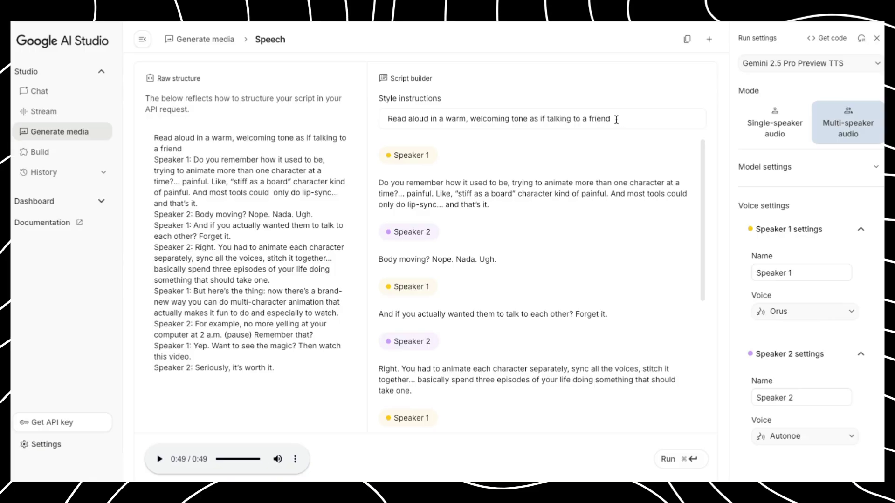
Step: Replace the style instructions and bring up the generated dialogue audio's download options
{"action": "triple_click", "coordinate": [616, 119]}
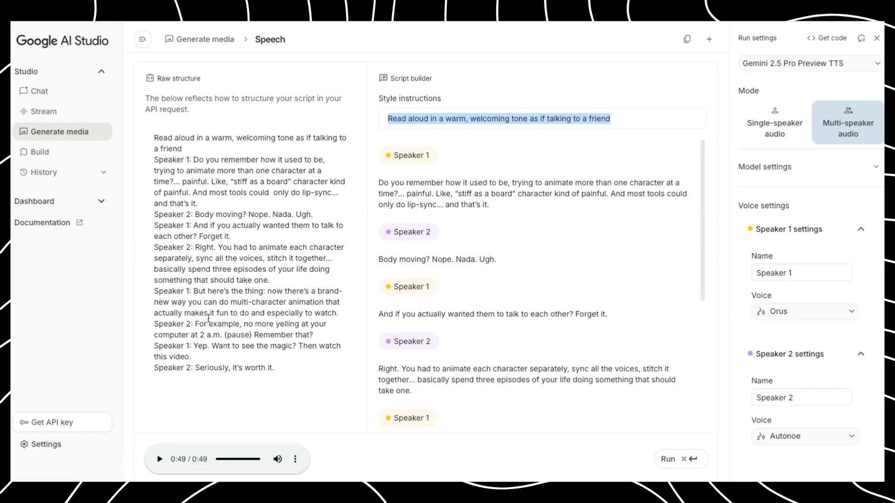
{"action": "scroll", "coordinate": [563, 307], "scroll_direction": "down", "scroll_amount": 5}
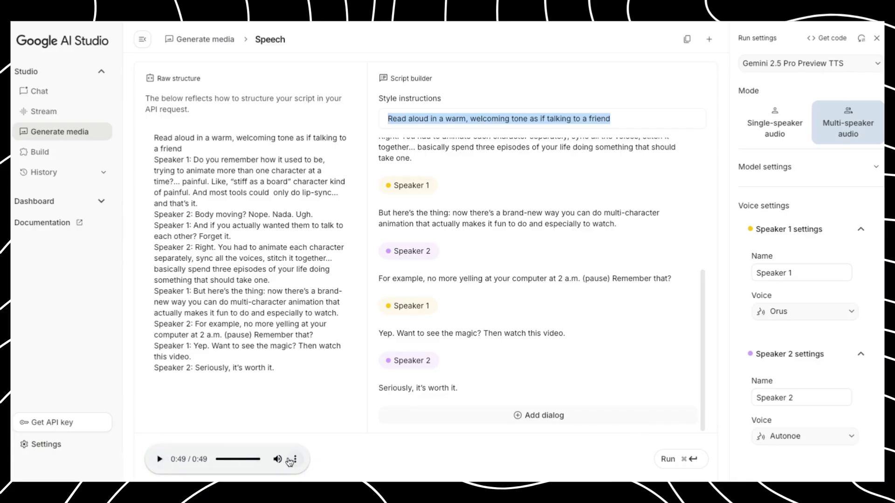
{"action": "left_click", "coordinate": [296, 459]}
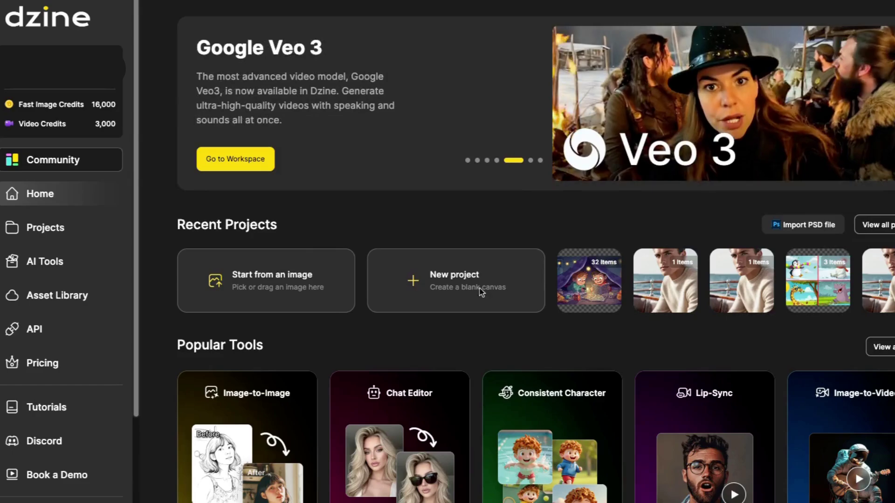
Step: Create a new 16:9 (1536×864) project and paste in the café illustration
{"action": "left_click", "coordinate": [444, 280]}
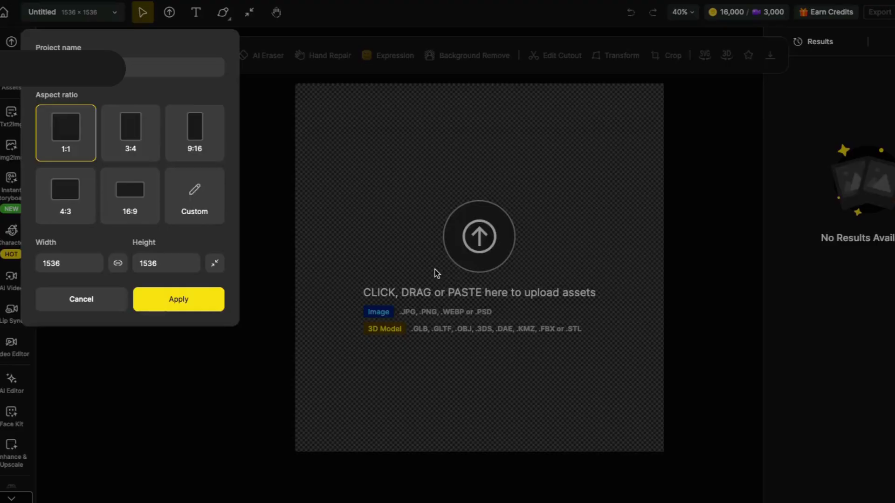
{"action": "left_click", "coordinate": [125, 197]}
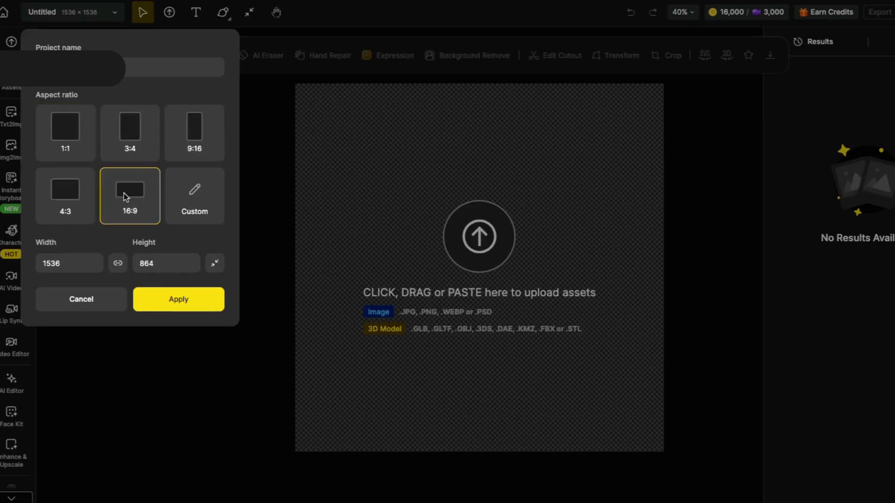
{"action": "left_click", "coordinate": [177, 302]}
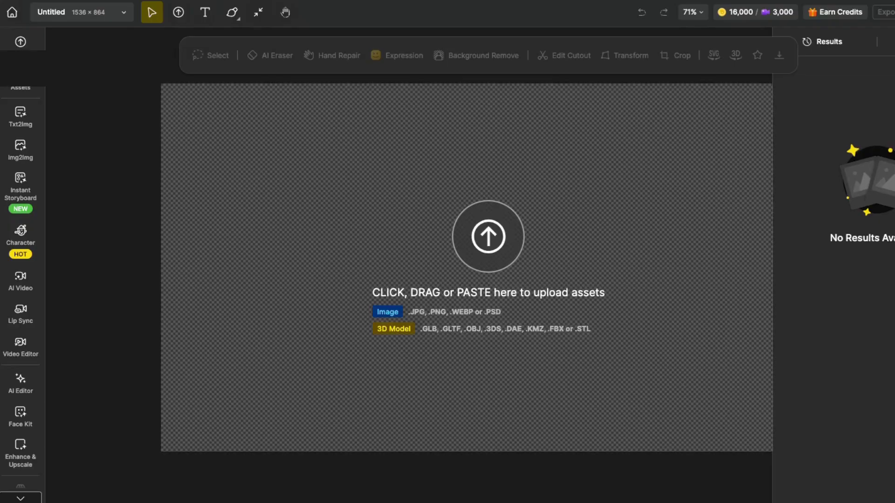
{"action": "key", "text": "ctrl+v"}
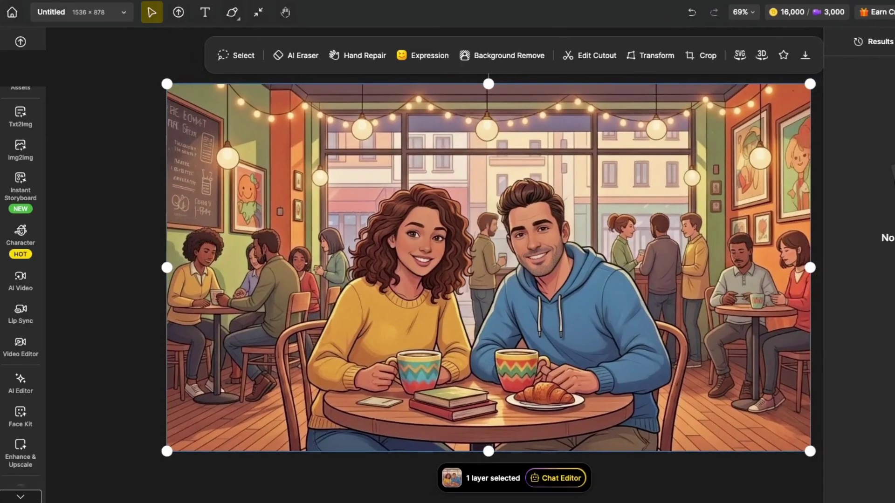
Step: Zoom to 50%, then in Lip Sync use the café image with the man's and woman's faces
{"action": "left_click", "coordinate": [749, 14]}
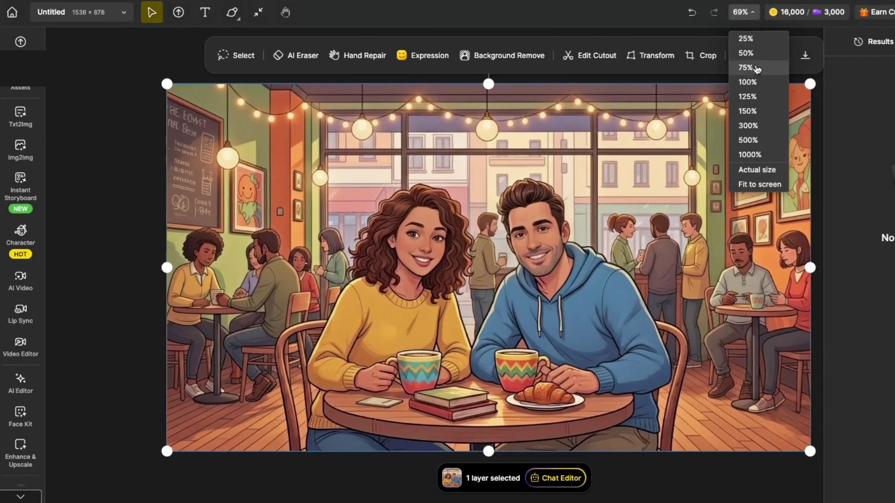
{"action": "left_click", "coordinate": [756, 54]}
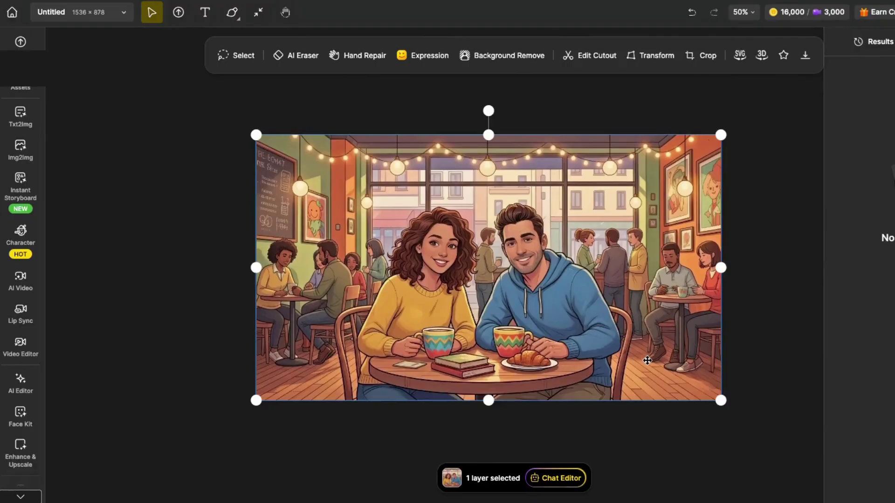
{"action": "left_click", "coordinate": [20, 313]}
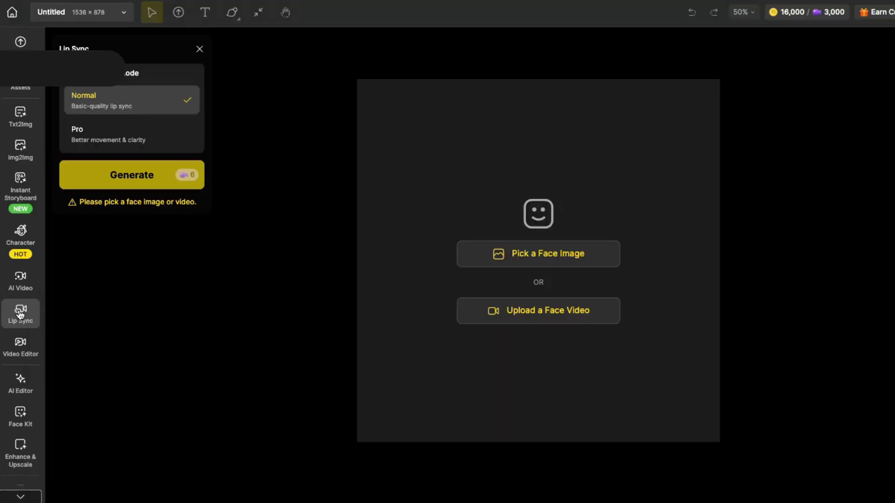
{"action": "left_click", "coordinate": [549, 254]}
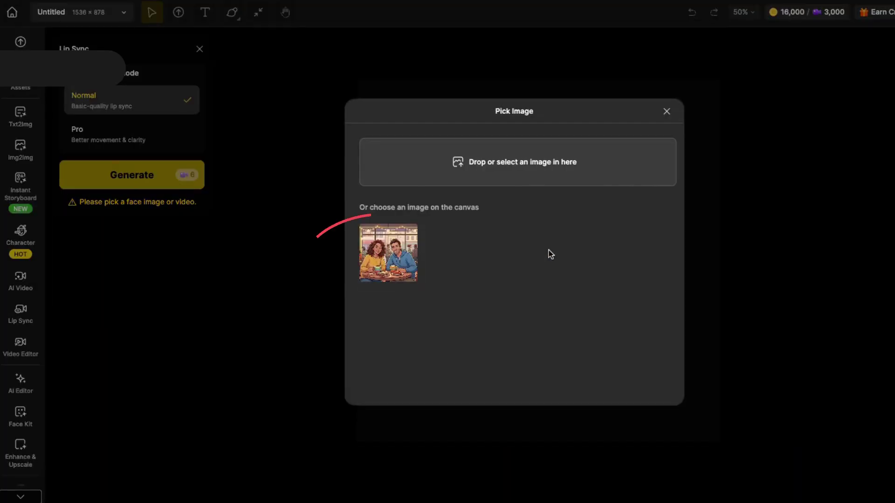
{"action": "left_click", "coordinate": [380, 253]}
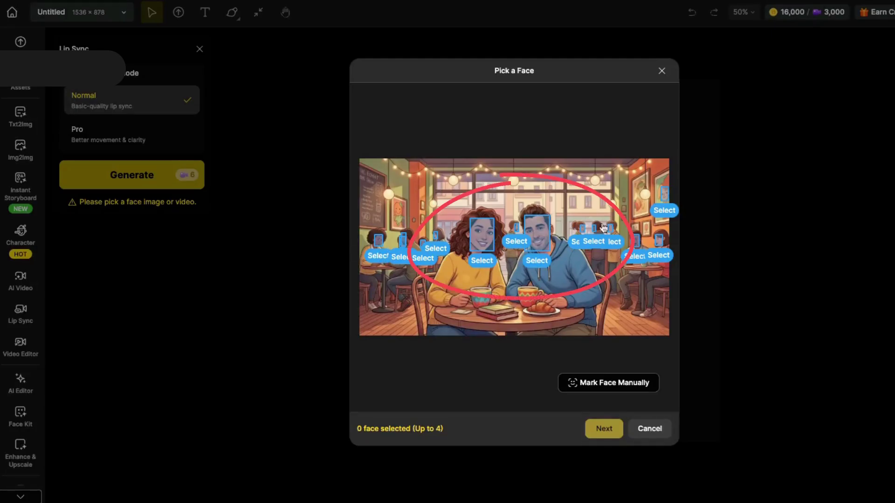
{"action": "left_click", "coordinate": [533, 228]}
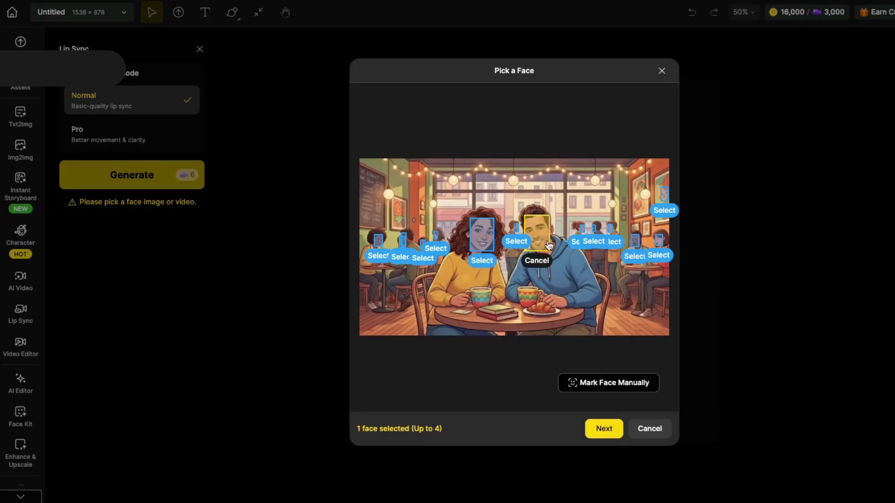
{"action": "left_click", "coordinate": [481, 238]}
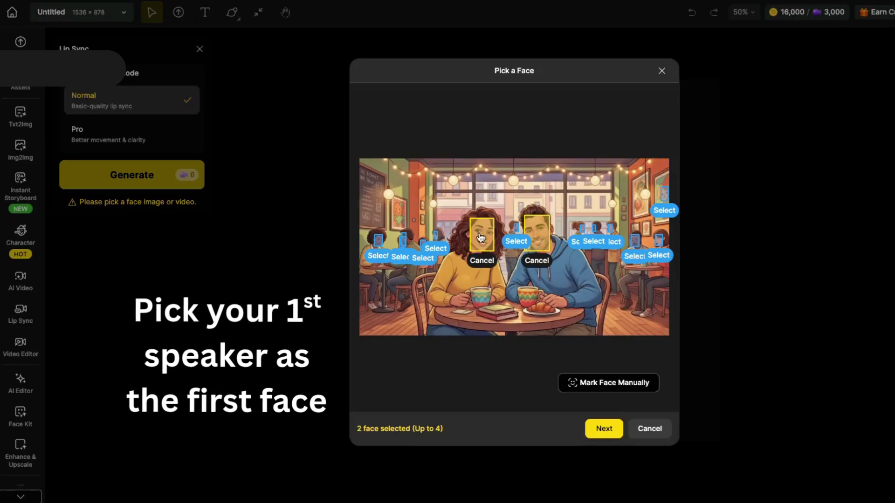
{"action": "left_click", "coordinate": [604, 429]}
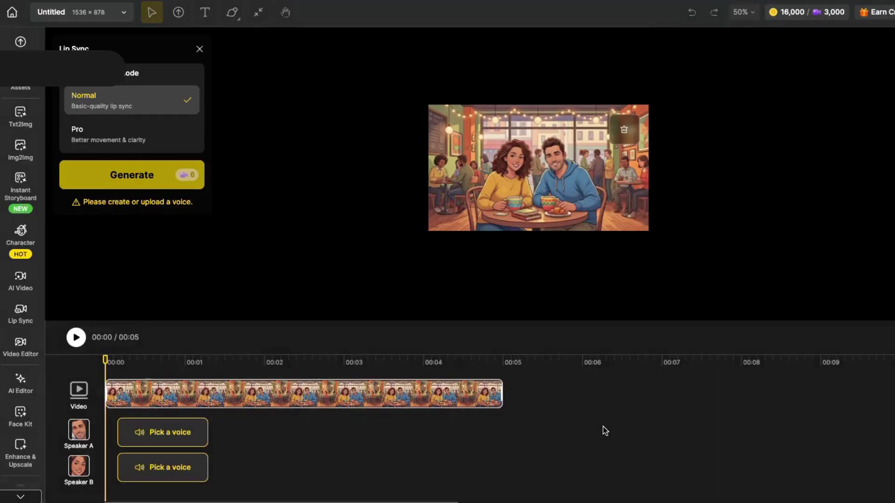
Step: Upload the under-30-second dialogue WAV as Speaker A's voice, giving a 27-second clip
{"action": "left_click", "coordinate": [128, 434]}
{"action": "scroll", "coordinate": [440, 252], "scroll_direction": "down", "scroll_amount": 10}
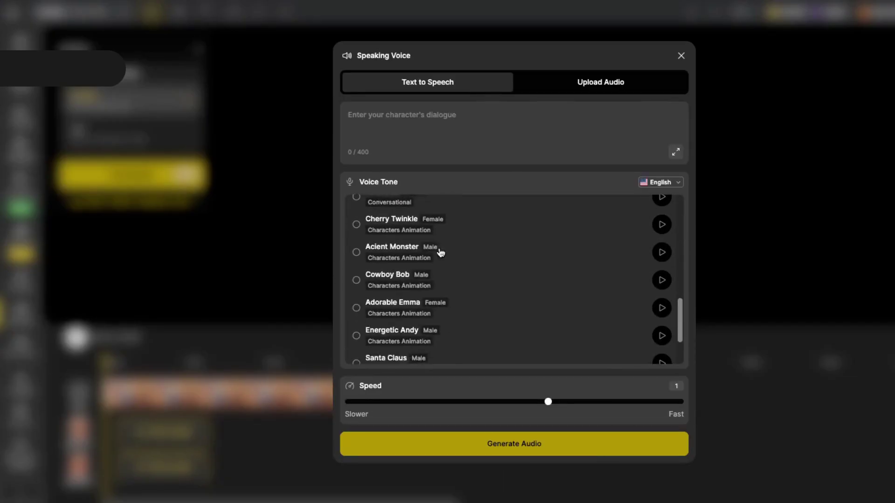
{"action": "scroll", "coordinate": [439, 257], "scroll_direction": "down", "scroll_amount": 3}
{"action": "scroll", "coordinate": [443, 289], "scroll_direction": "up", "scroll_amount": 5}
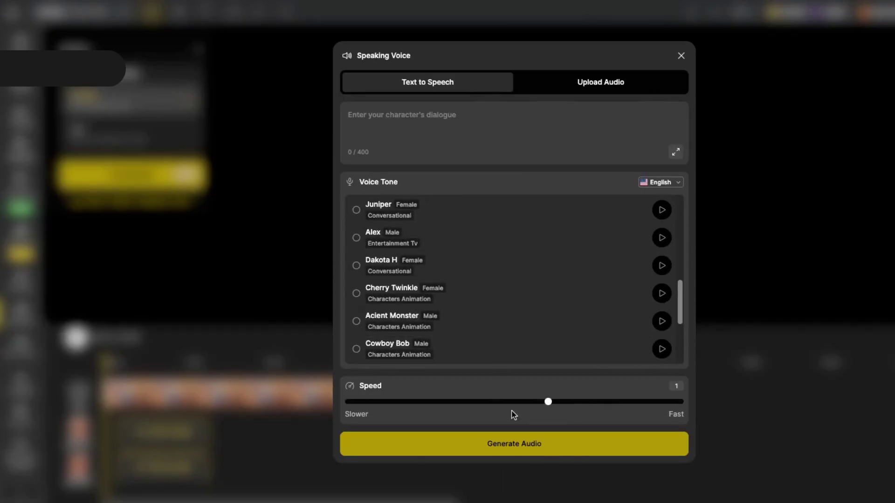
{"action": "left_click", "coordinate": [591, 87]}
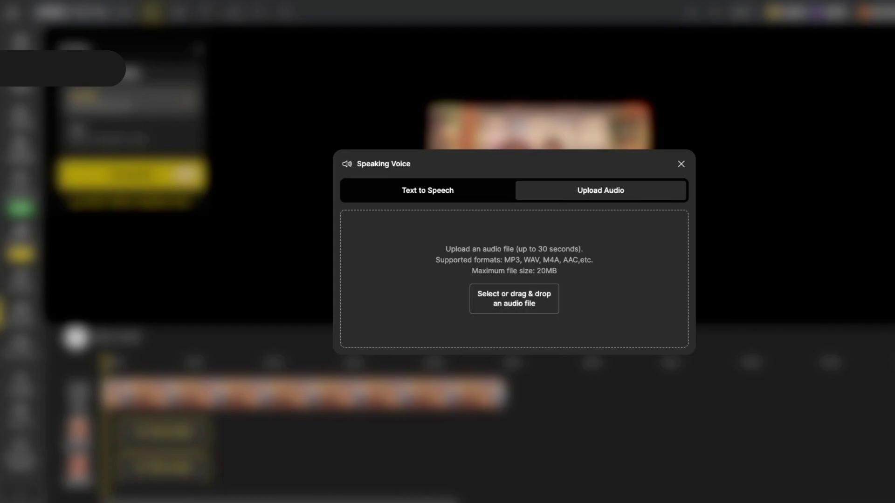
{"action": "left_click_drag", "start_coordinate": [894, 261], "coordinate": [515, 282]}
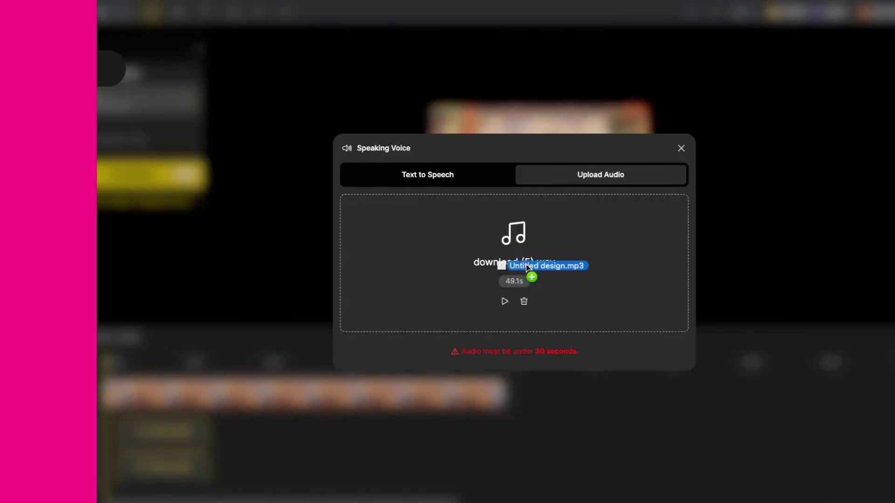
{"action": "left_click_drag", "start_coordinate": [530, 274], "coordinate": [600, 290]}
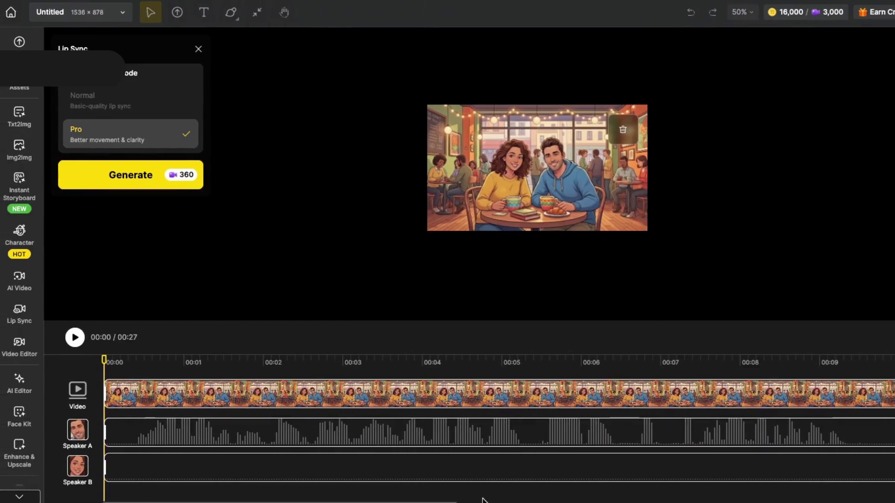
Step: Preview the dialogue playback, then generate the 27-second café lip-sync video
{"action": "scroll", "coordinate": [523, 466], "scroll_direction": "right", "scroll_amount": 10}
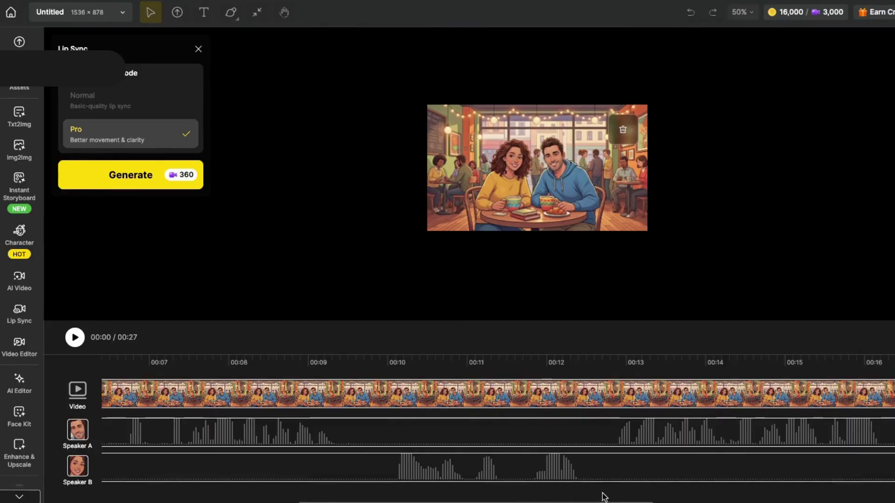
{"action": "left_click", "coordinate": [75, 338]}
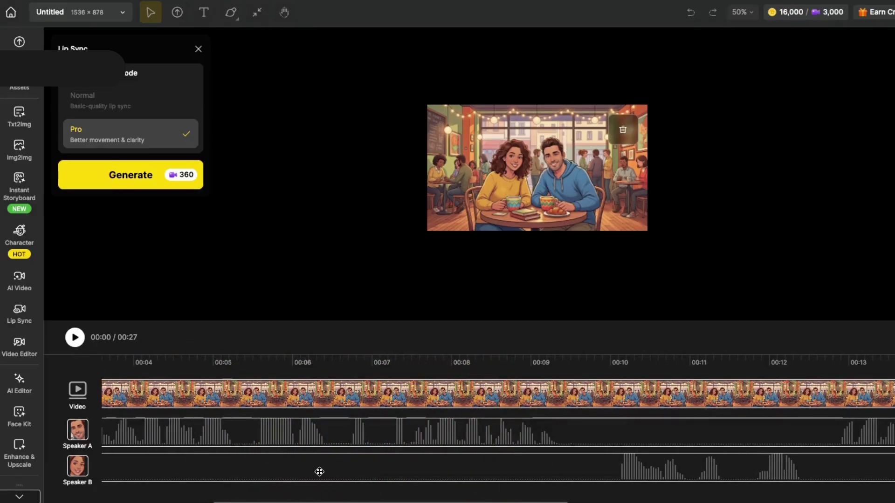
{"action": "left_click", "coordinate": [127, 177]}
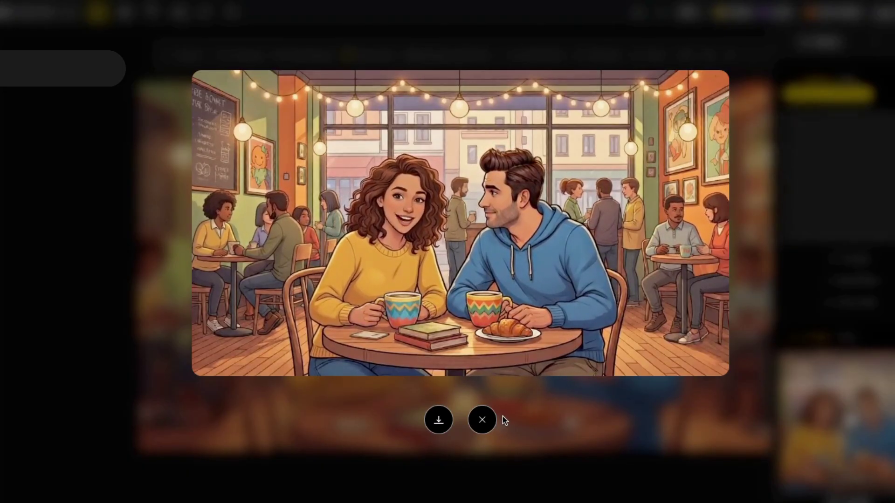
{"action": "mouse_move", "coordinate": [302, 157]}
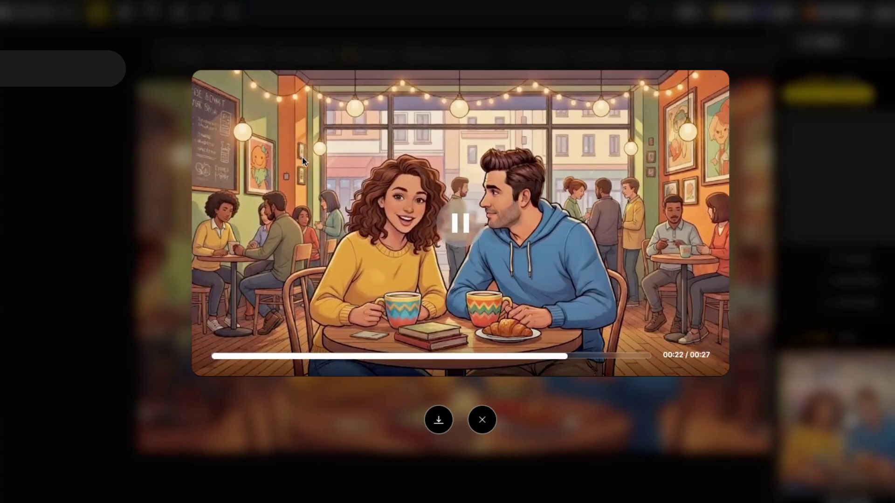